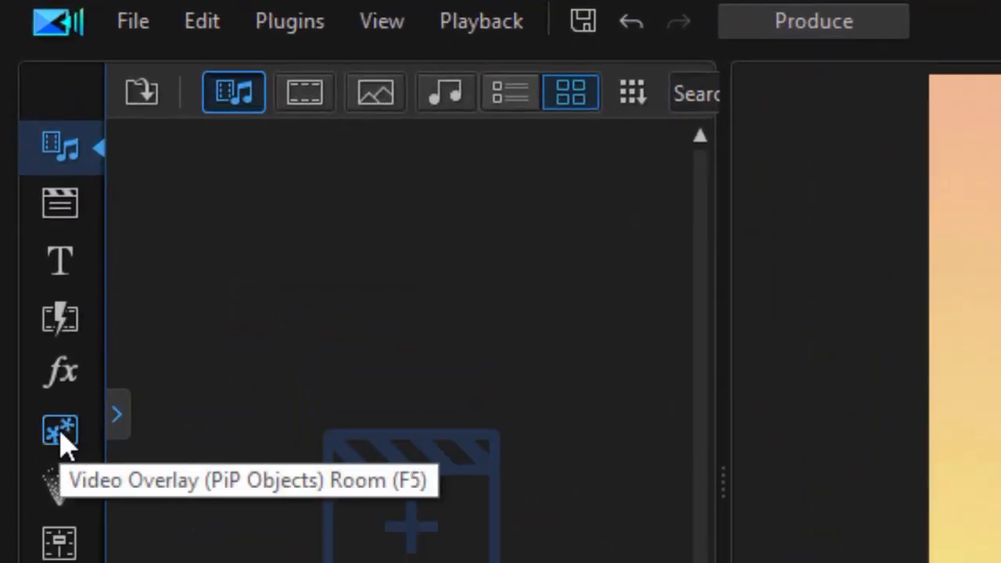
# Step: Display the Social Motion Graphics pack in the Video Overlay (PiP Objects) Room
pyautogui.click(61, 434)
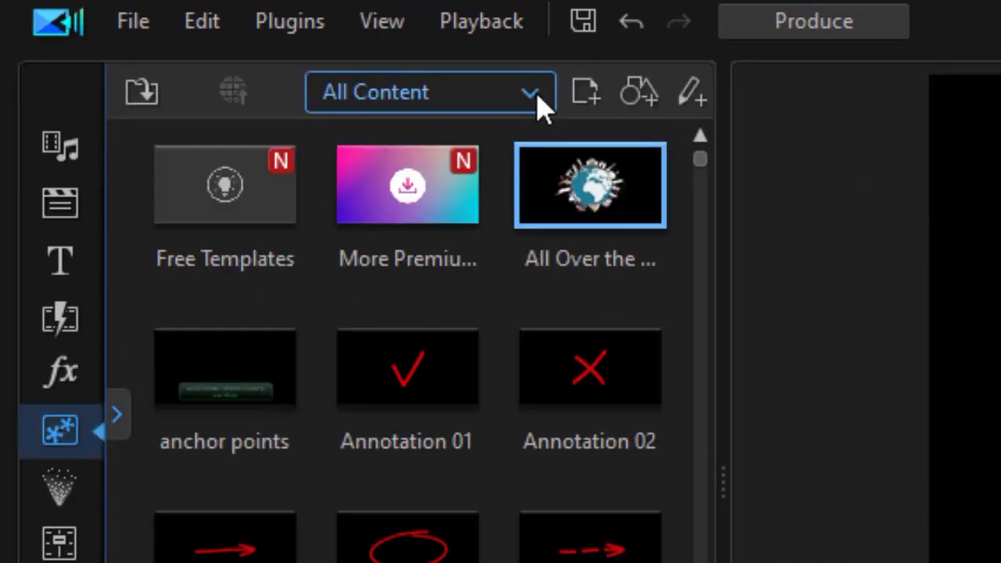
pyautogui.click(530, 93)
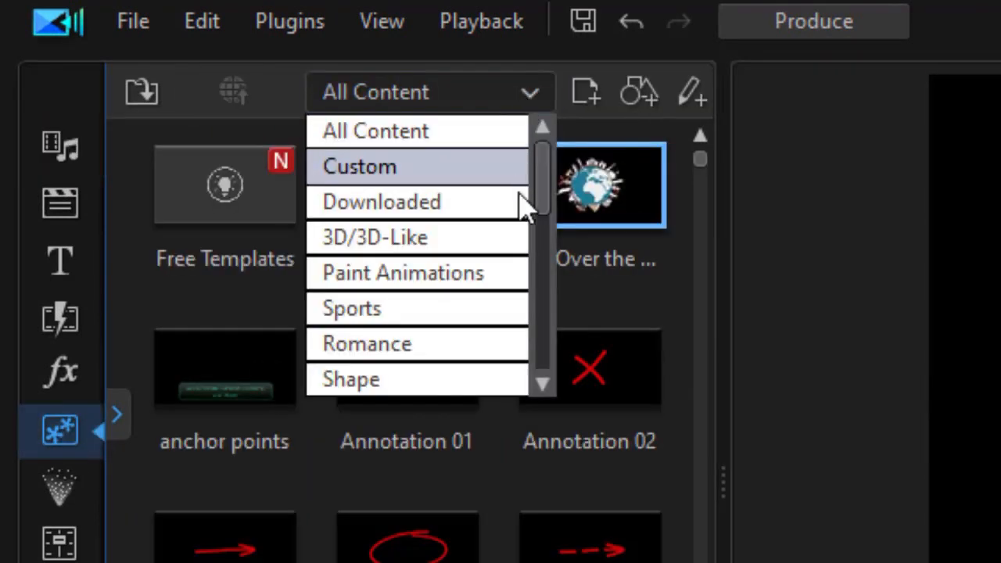
pyautogui.moveTo(548, 190); pyautogui.dragTo(579, 387)
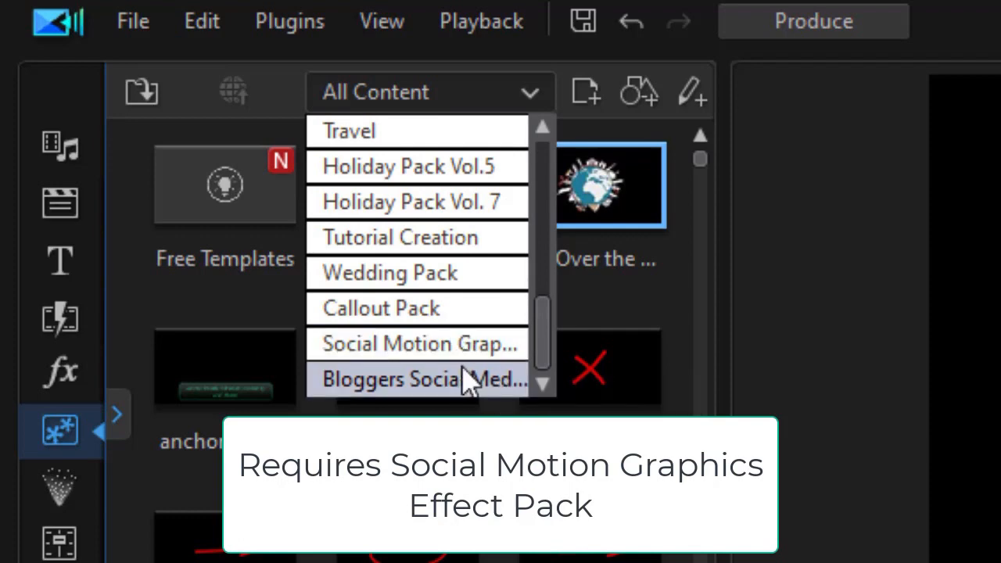
pyautogui.click(450, 344)
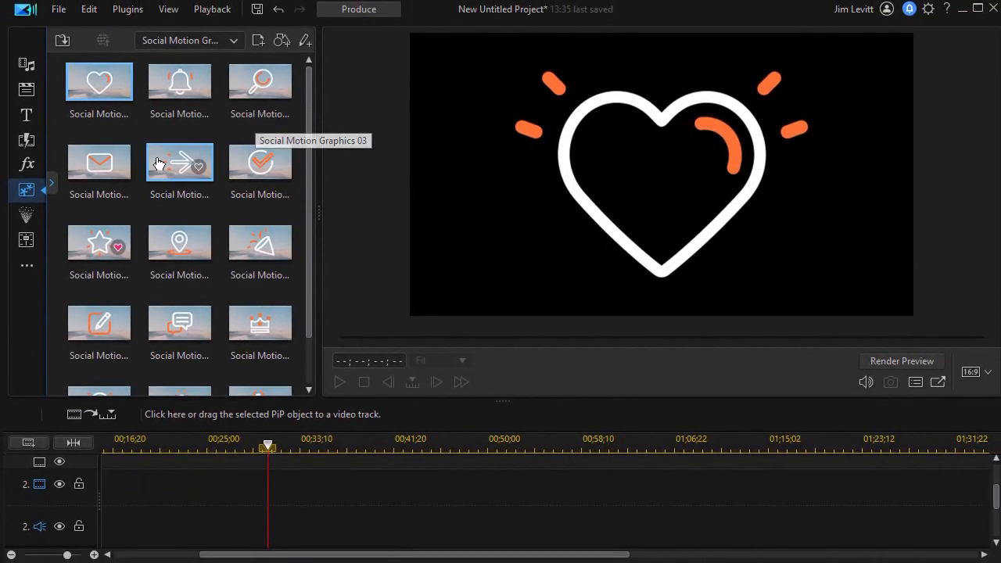
# Step: Place the envelope motion graphic on video track 2 at about 00;00;35;08 and play it back
pyautogui.moveTo(99, 191); pyautogui.dragTo(230, 465)
pyautogui.moveTo(179, 362); pyautogui.dragTo(316, 494)
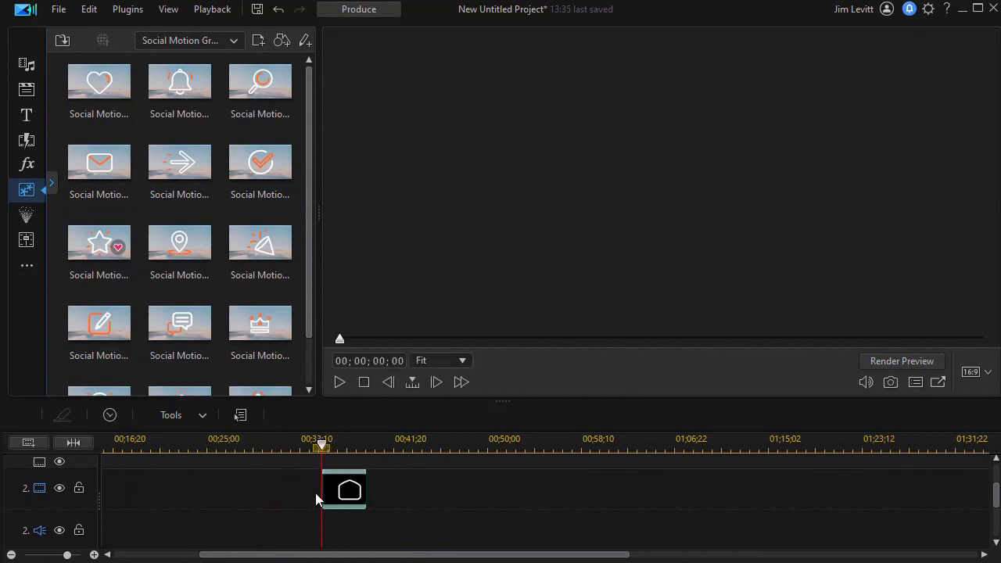
pyautogui.click(340, 382)
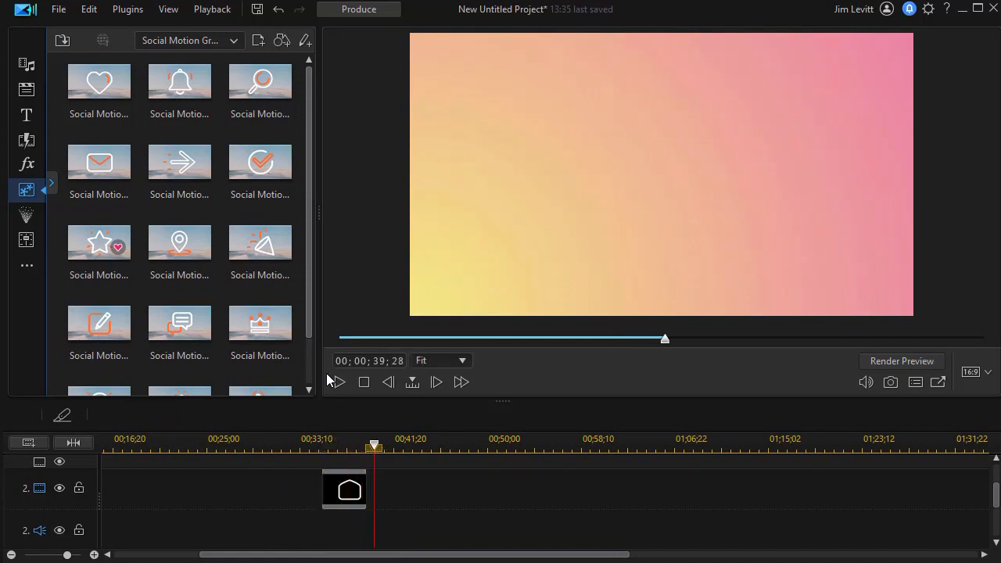
pyautogui.click(351, 435)
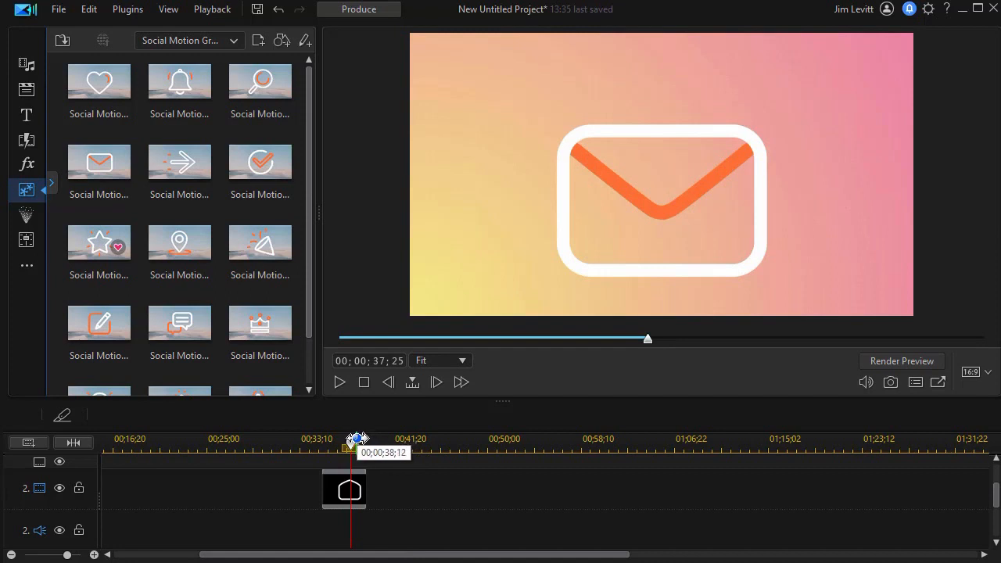
# Step: Open the envelope clip on track 2 in the PiP Designer and dismiss the limited-editing notice
pyautogui.click(335, 494)
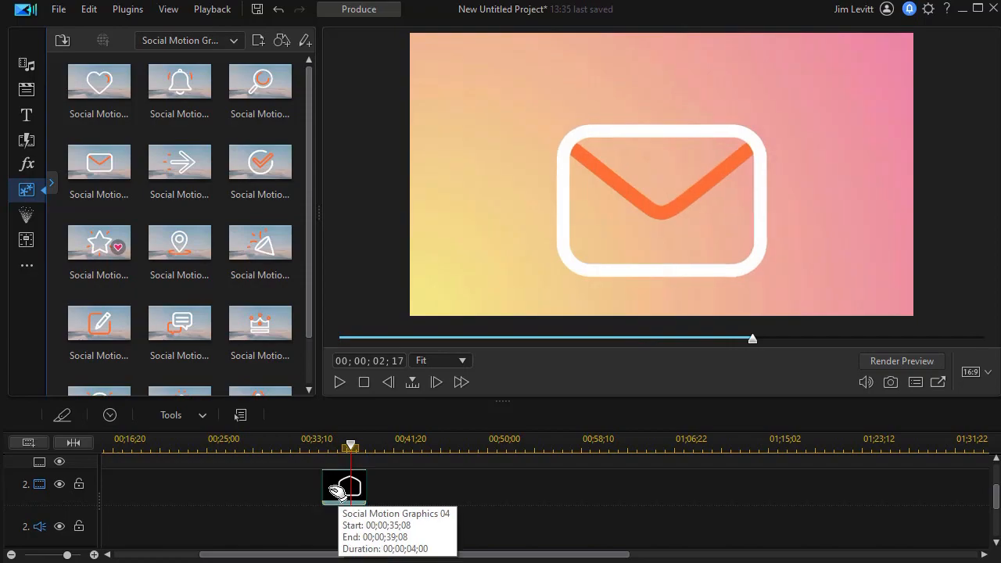
pyautogui.doubleClick(334, 492)
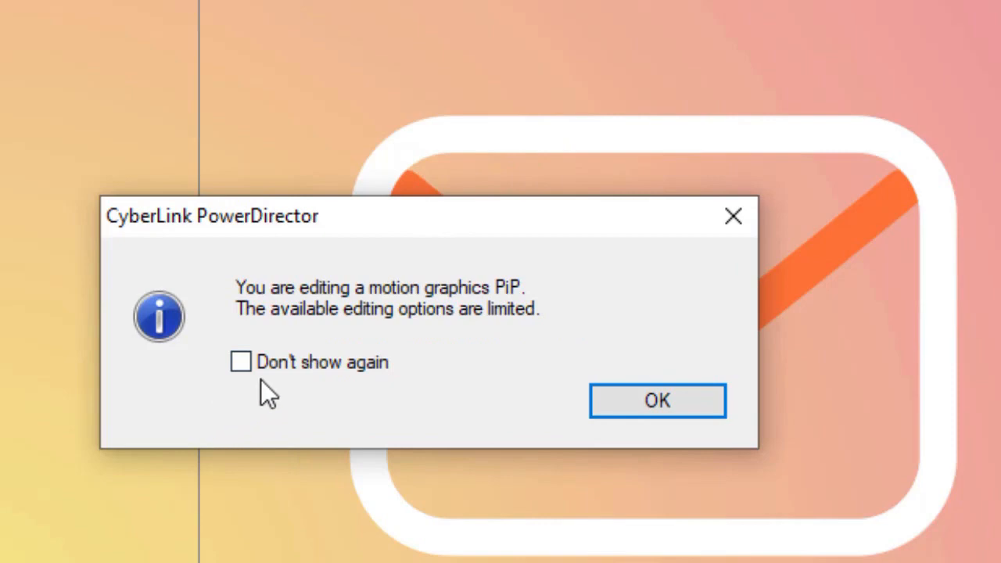
pyautogui.click(699, 407)
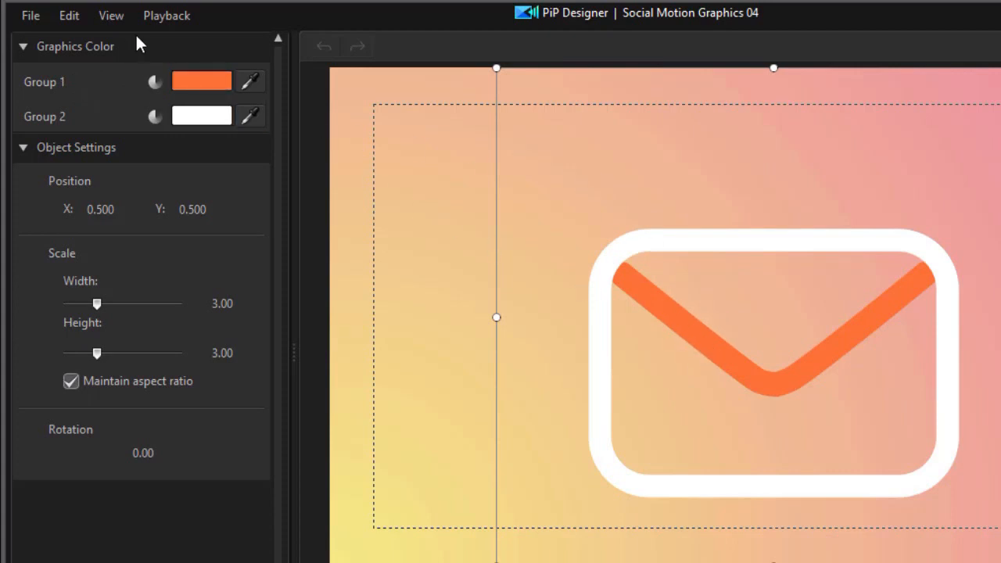
# Step: Set the Group 1 graphics color of the envelope to the dark blue basic color 004080
pyautogui.click(203, 79)
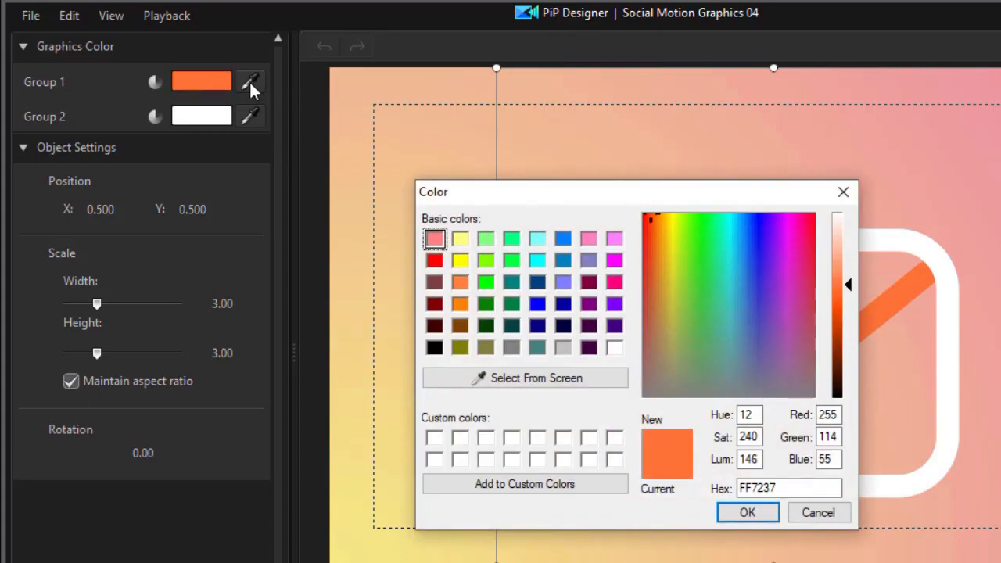
pyautogui.click(538, 283)
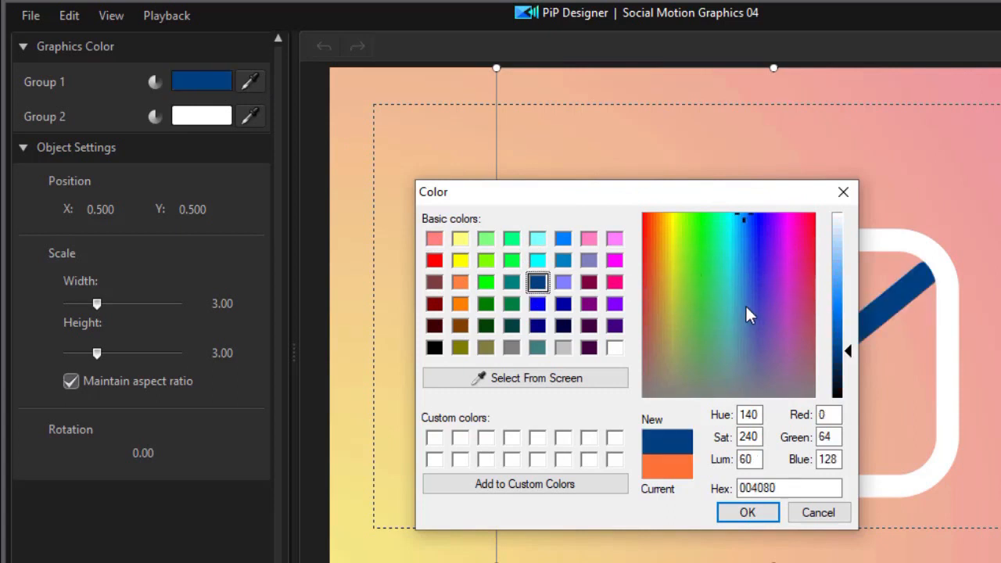
pyautogui.click(747, 514)
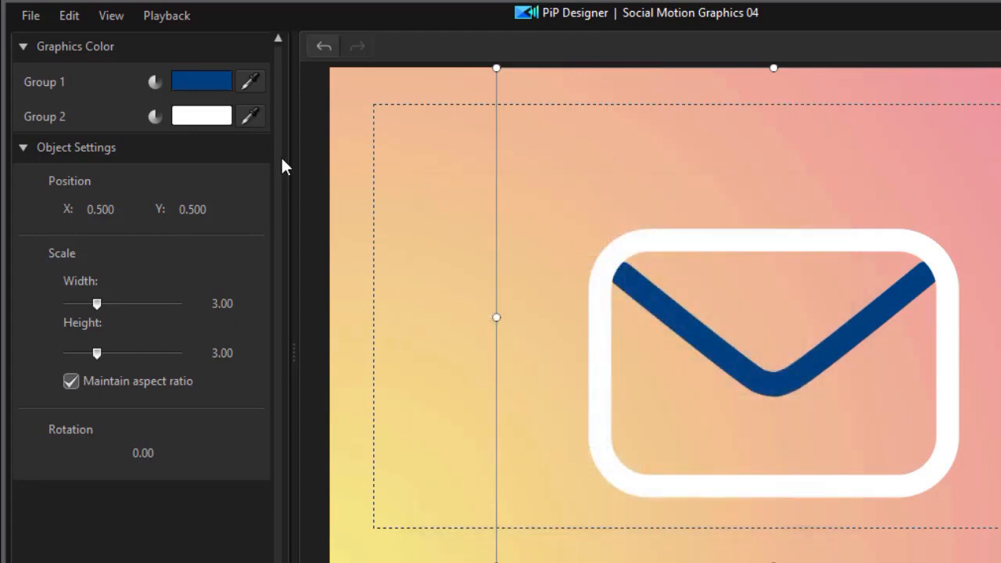
# Step: Set the Group 2 graphics color to the pink EC8DA2 sampled from the background on screen
pyautogui.click(212, 116)
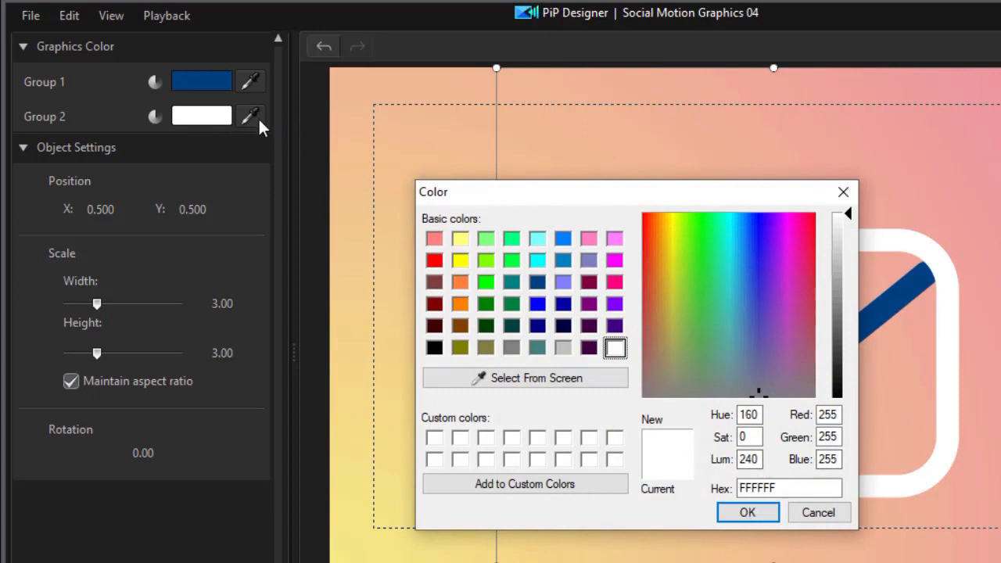
pyautogui.click(534, 377)
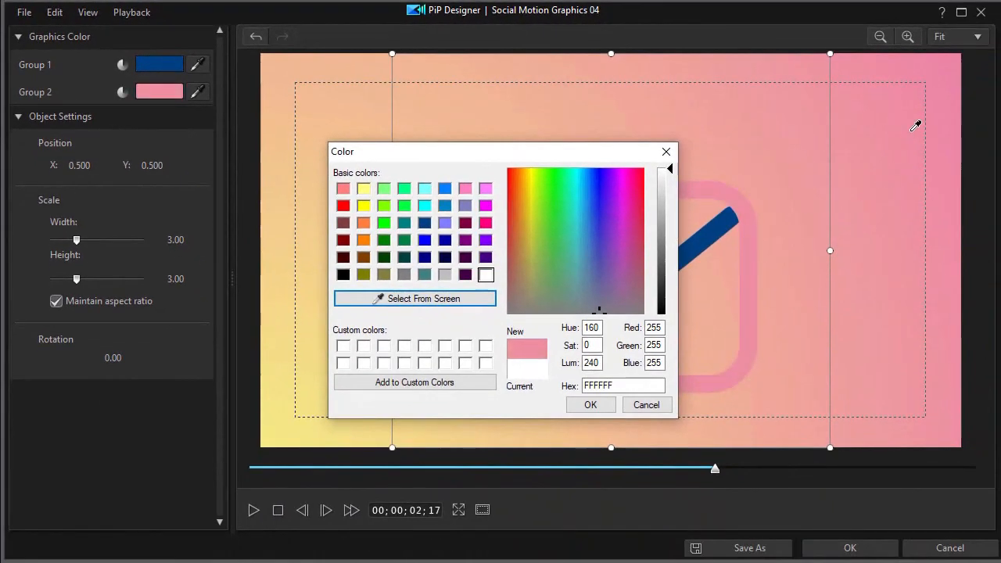
pyautogui.click(911, 130)
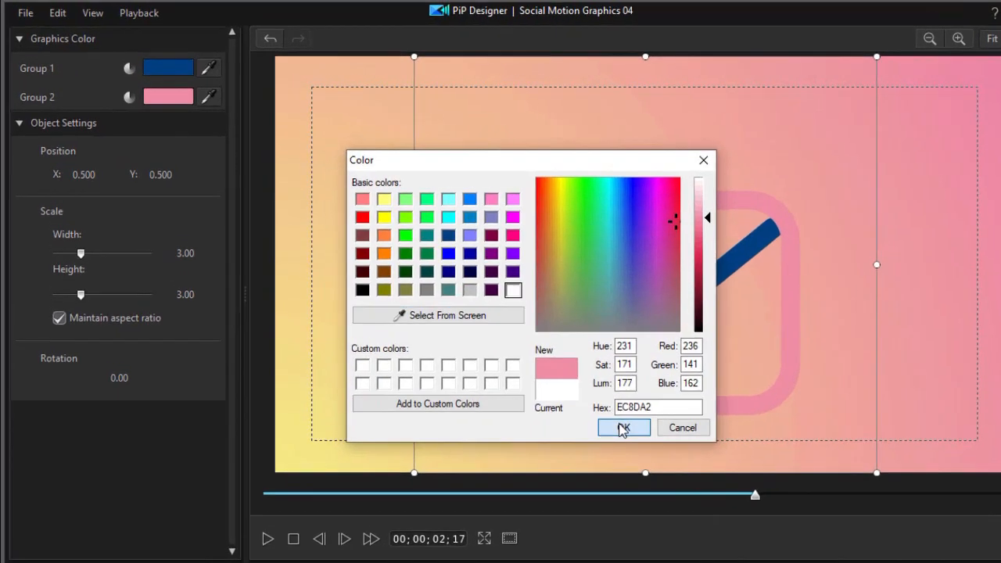
pyautogui.click(589, 405)
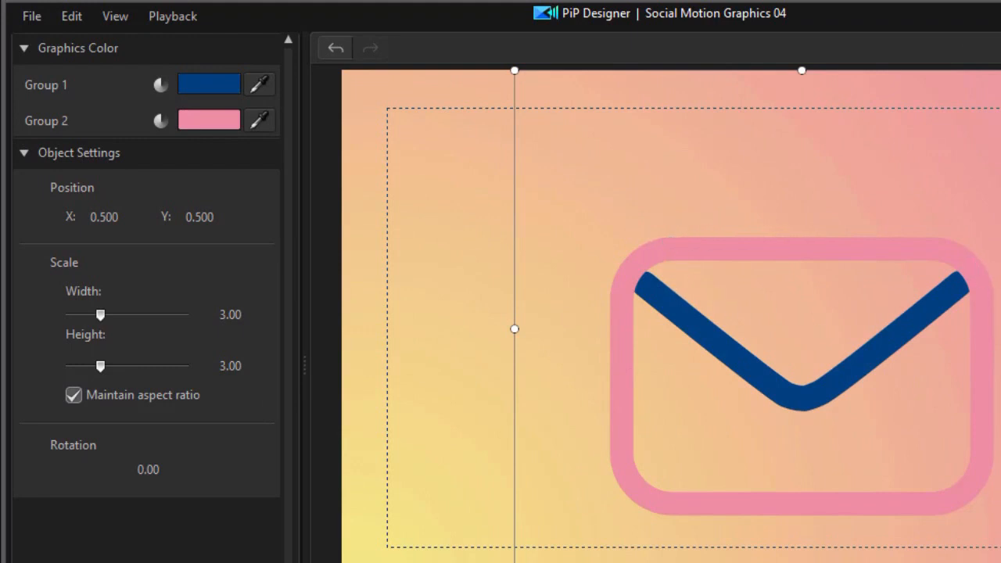
# Step: Move the envelope to about X 0.254, Y 0.573 and shrink it proportionally to a scale of about 1.08
pyautogui.moveTo(854, 339); pyautogui.dragTo(630, 378)
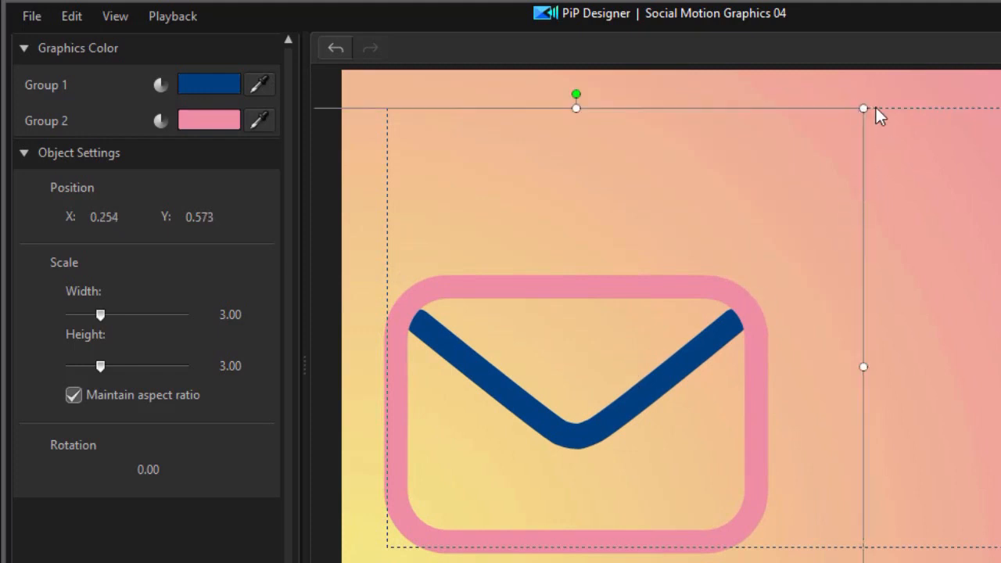
pyautogui.moveTo(863, 105); pyautogui.dragTo(738, 274)
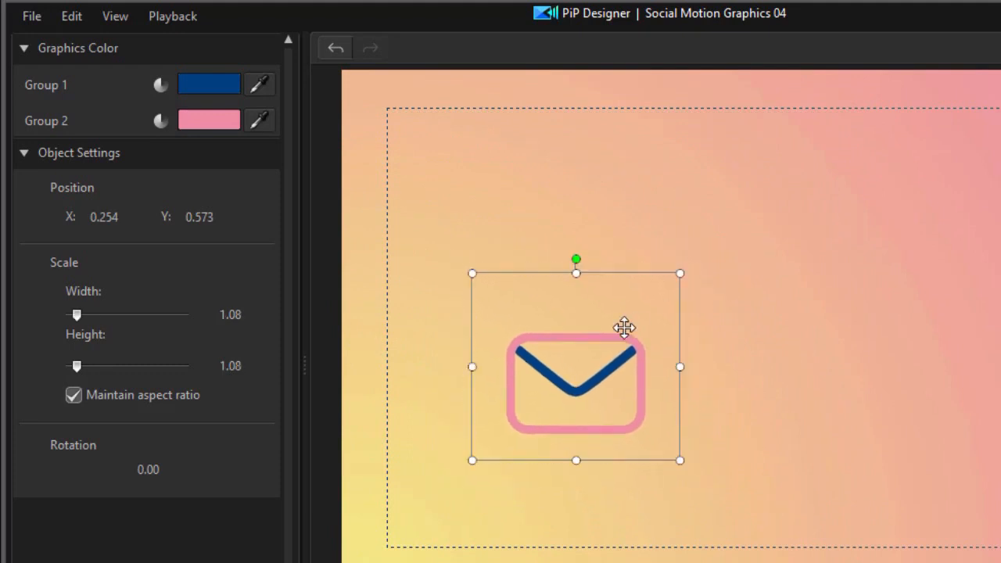
# Step: Stretch only the envelope's width to a scale of about 1.23 and rotate it clockwise by about 26.57 degrees
pyautogui.click(74, 395)
pyautogui.moveTo(678, 368)
pyautogui.mouseDown()
pyautogui.moveTo(706, 371)
pyautogui.moveTo(693, 373)
pyautogui.mouseUp()
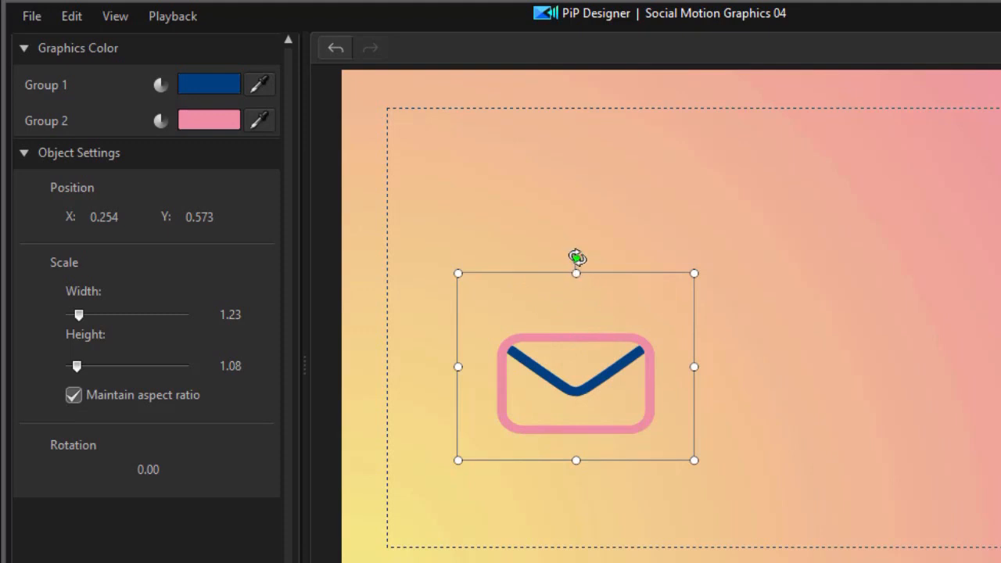
pyautogui.moveTo(576, 259); pyautogui.dragTo(623, 281)
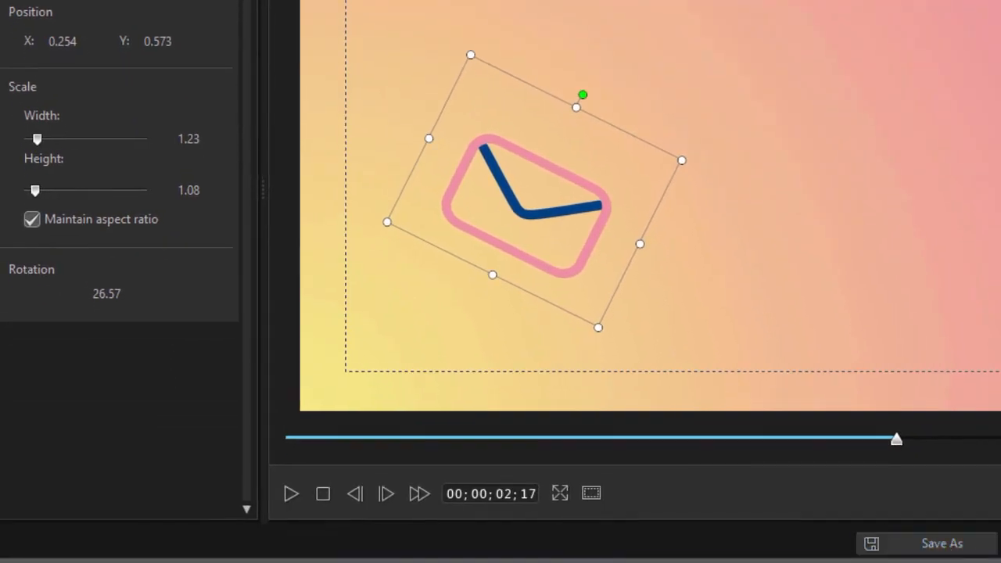
# Step: Save the modified envelope graphic as a custom template named test3
pyautogui.click(937, 546)
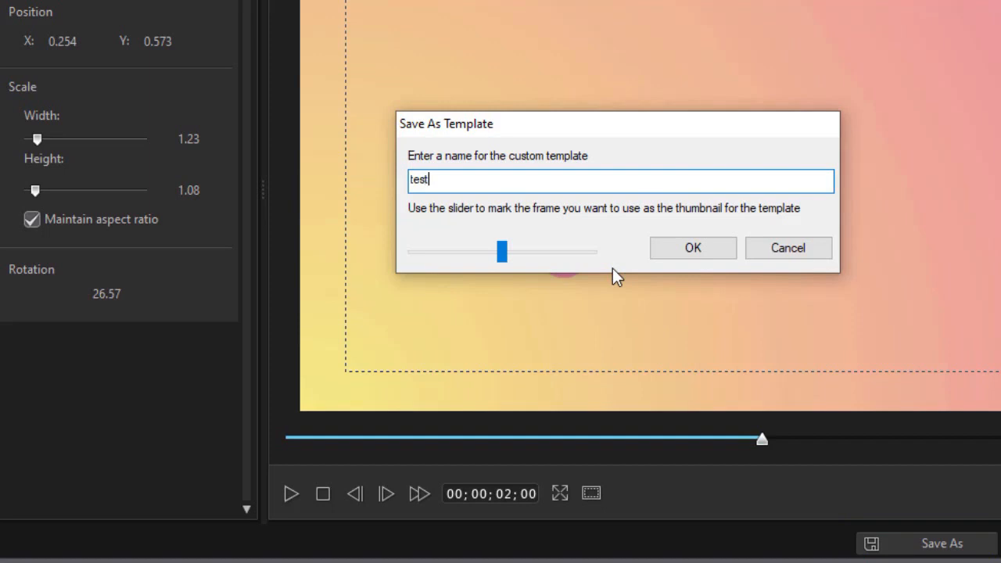
pyautogui.press('Return')
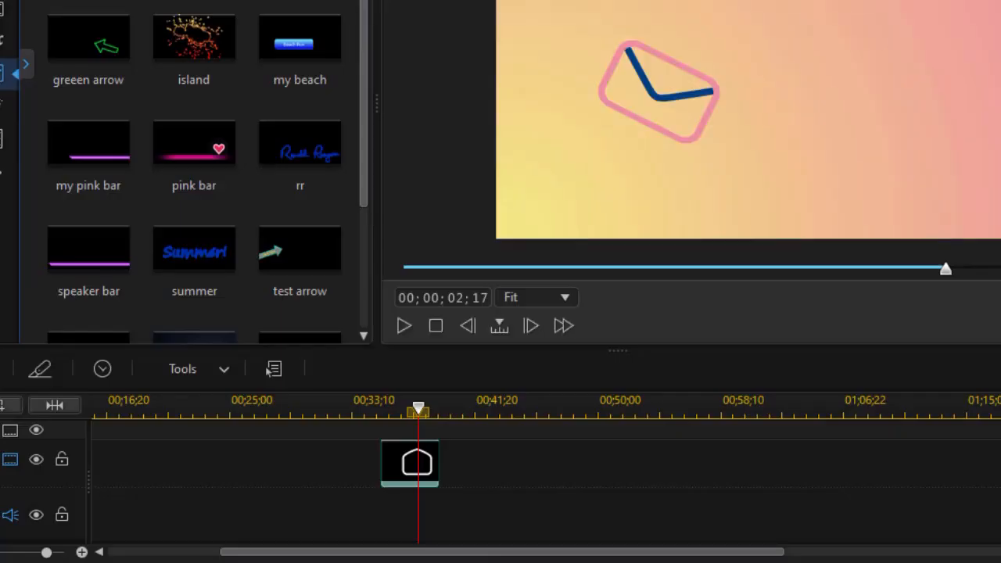
# Step: Play the edited envelope clip in the timeline from just before its start, about 00;00;34;04, and pause
pyautogui.moveTo(418, 409); pyautogui.dragTo(365, 425)
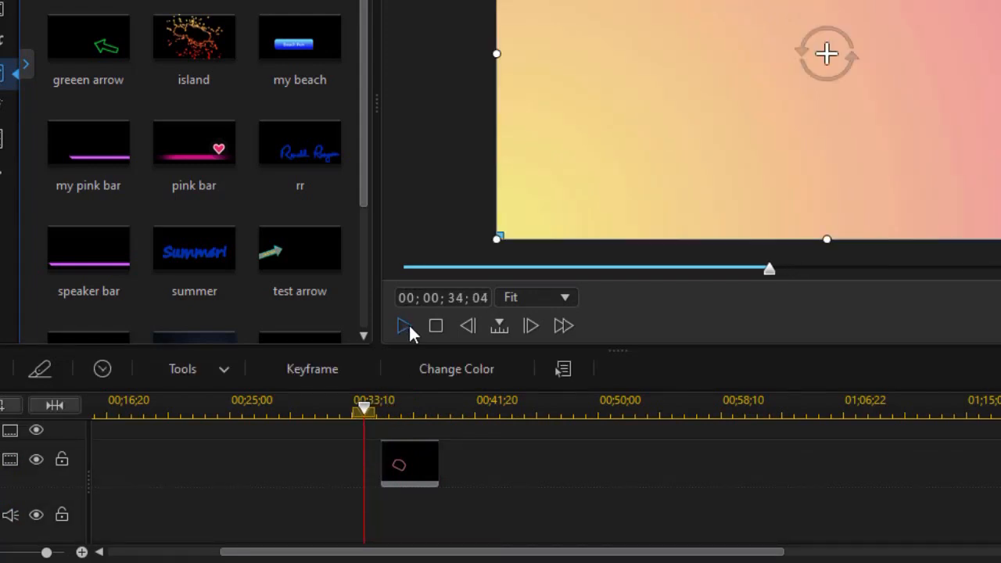
pyautogui.click(410, 318)
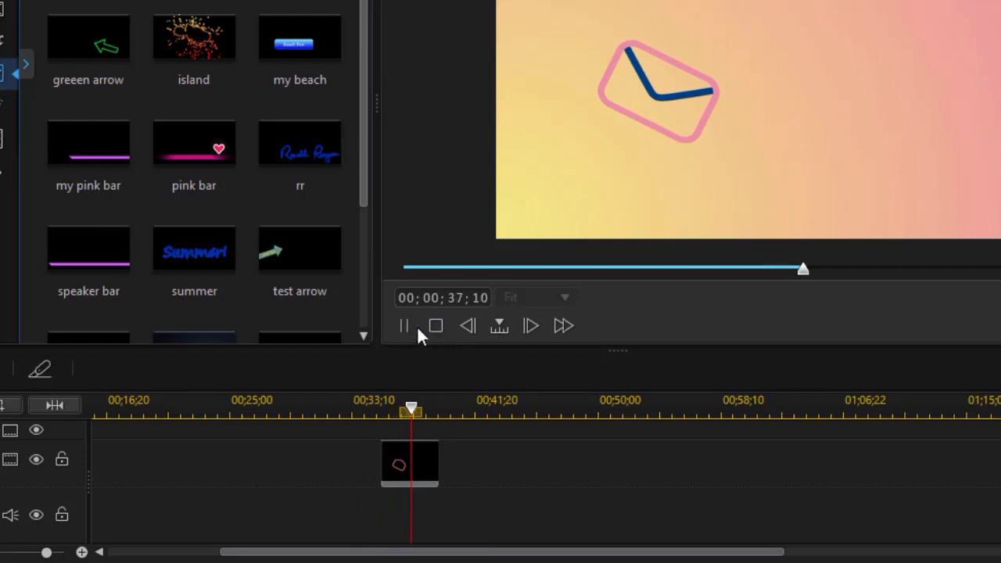
pyautogui.click(405, 327)
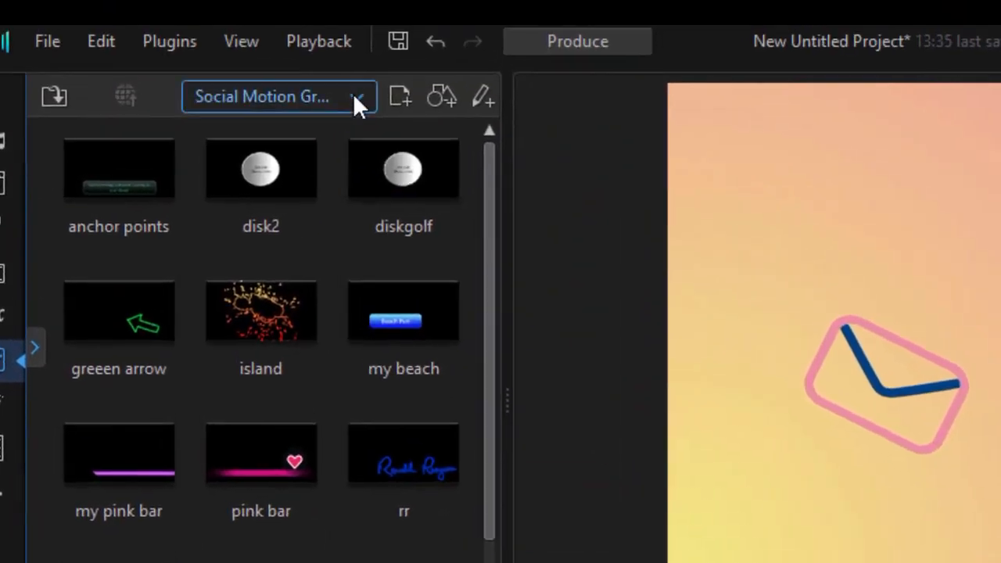
# Step: Filter the overlay library to the Custom category and preview the test3 envelope and test2 pencil templates
pyautogui.click(353, 94)
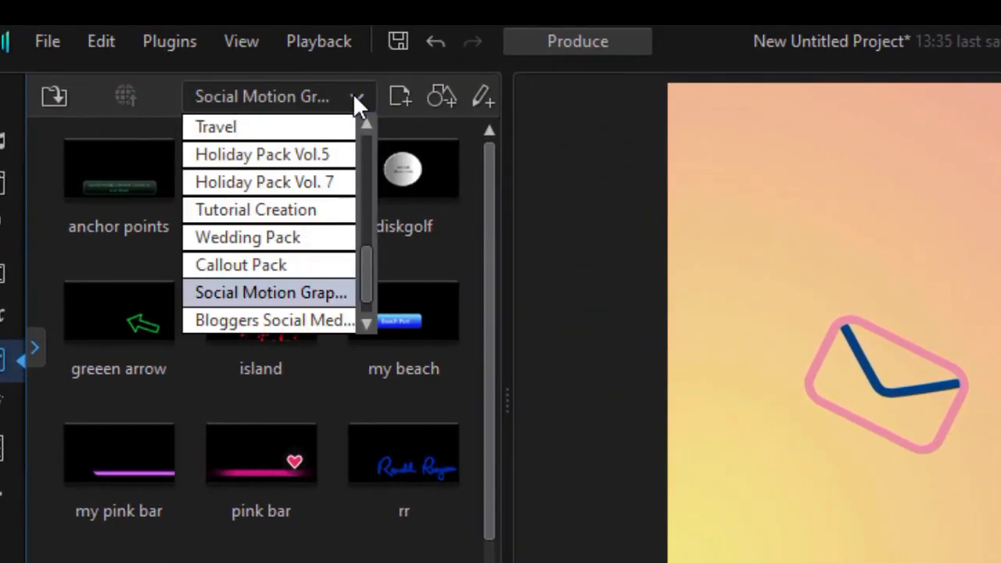
pyautogui.moveTo(366, 270); pyautogui.dragTo(378, 127)
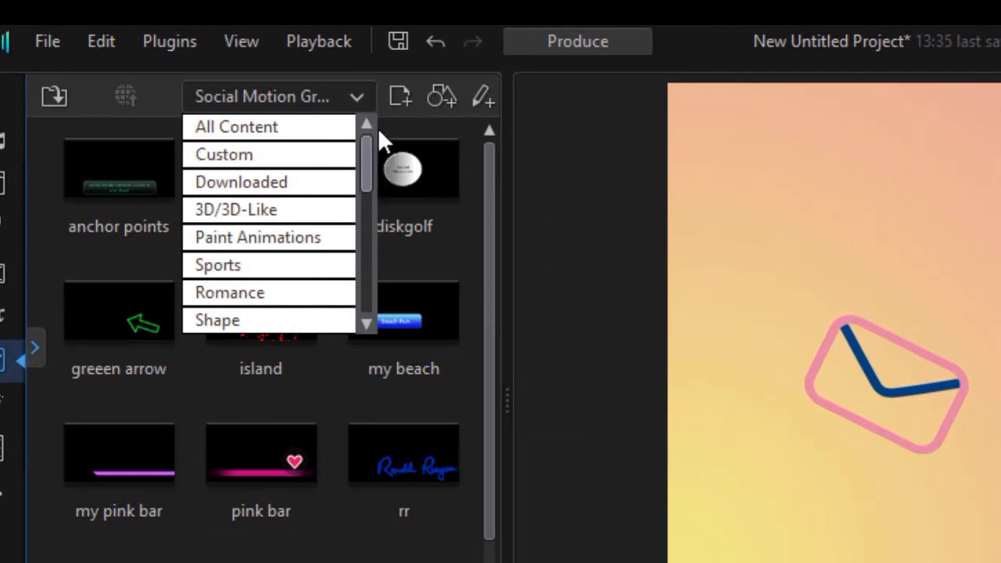
pyautogui.click(207, 152)
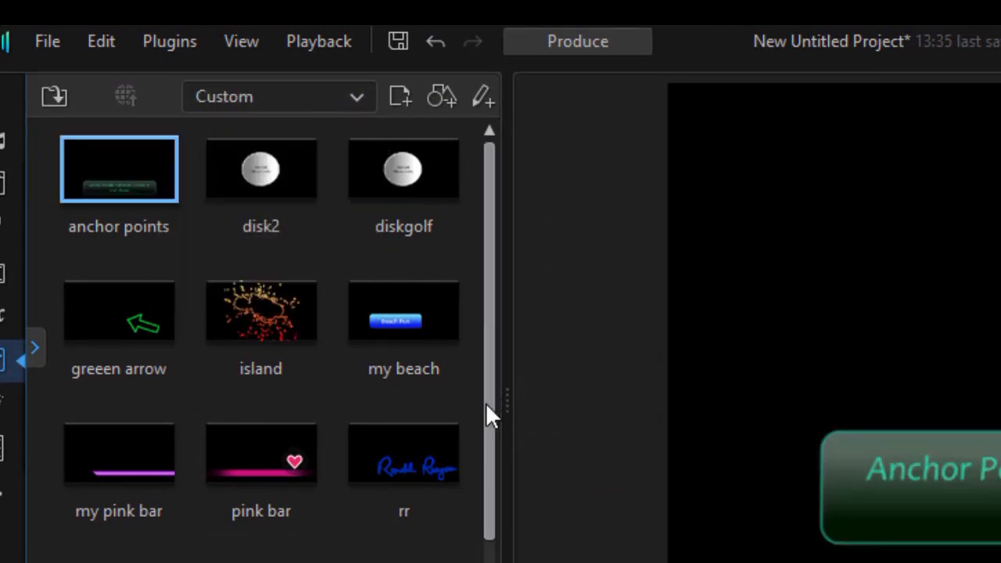
pyautogui.scroll(-3, 491, 438)
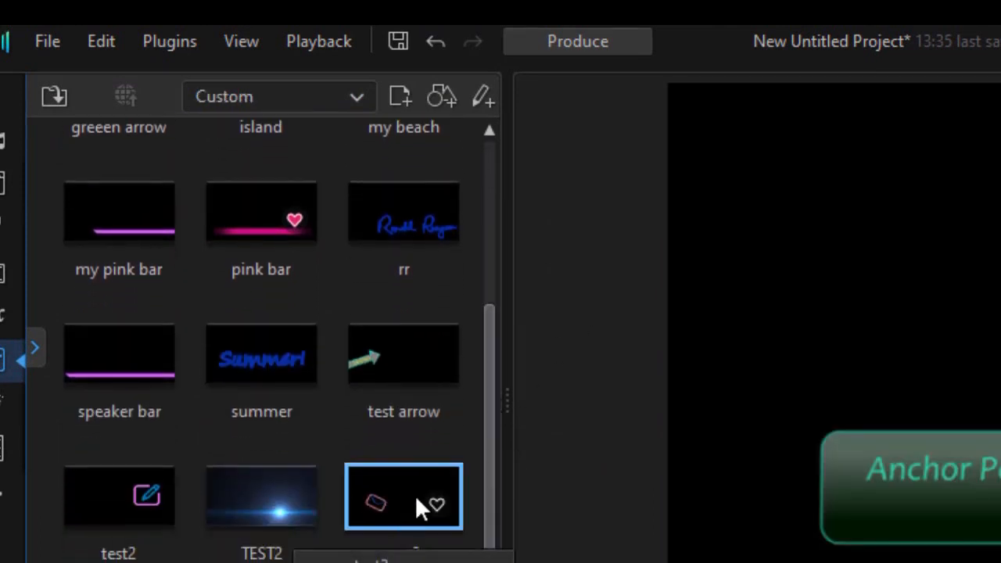
pyautogui.click(415, 500)
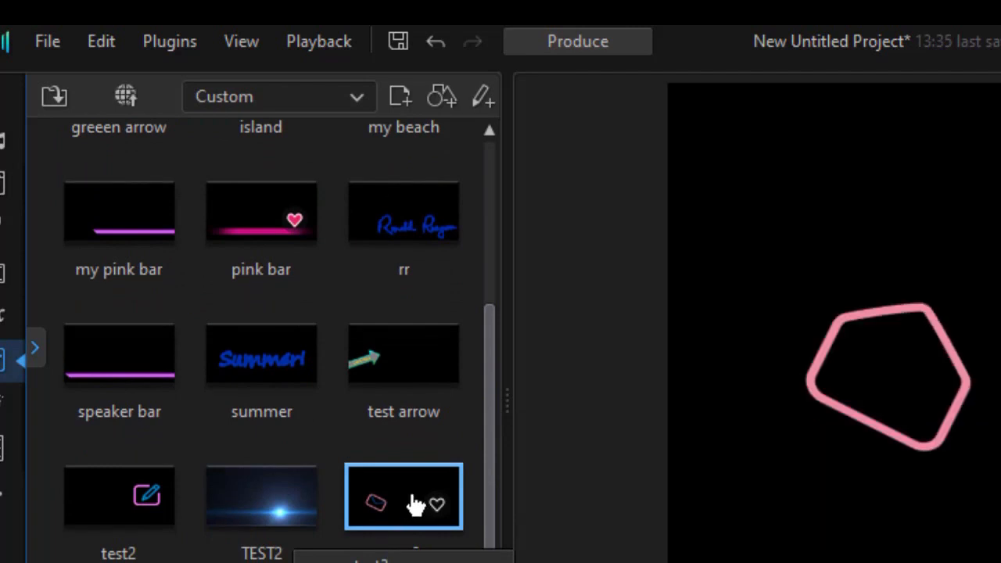
pyautogui.click(123, 507)
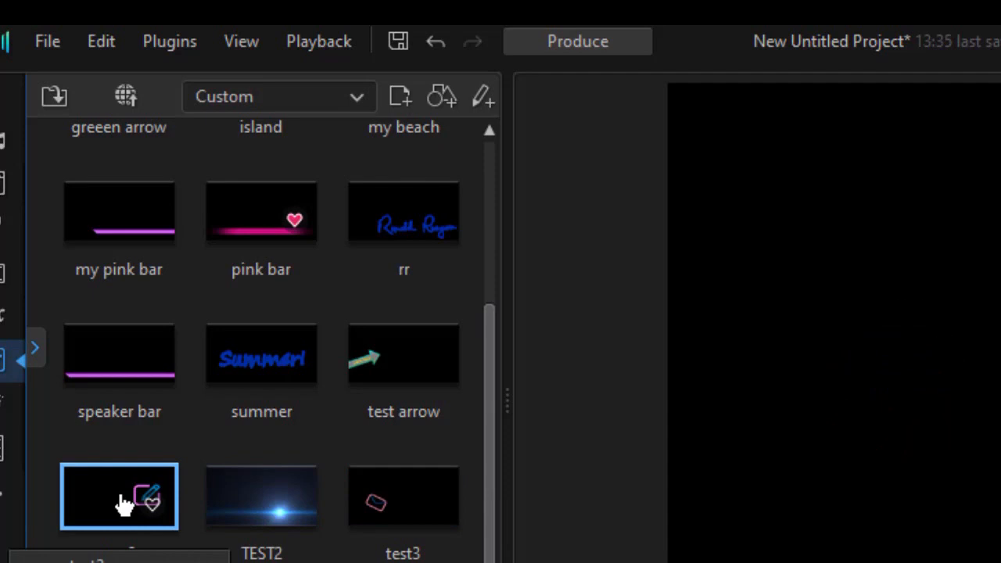